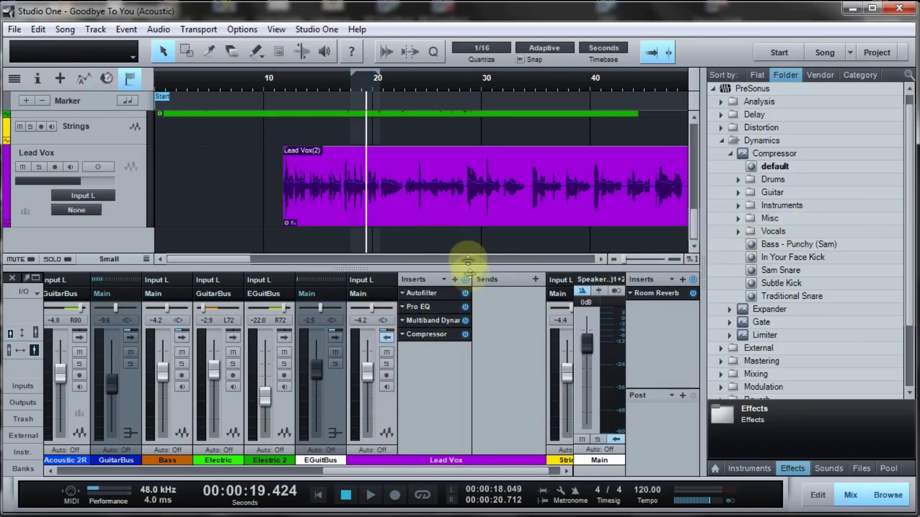
- Audition the Lead Vox from about 16 seconds, then loop playback over the range near bar 20
{"action": "left_click", "coordinate": [336, 81]}
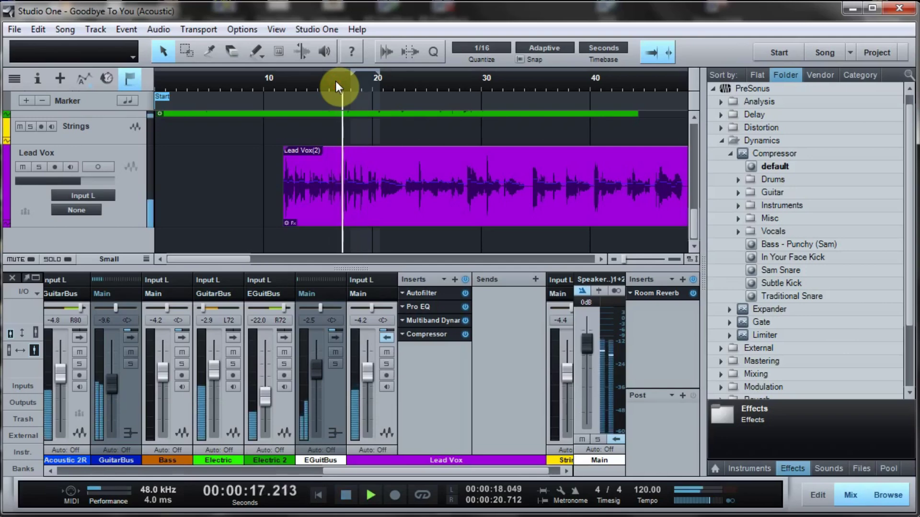
{"action": "left_click", "coordinate": [341, 498]}
{"action": "left_click", "coordinate": [343, 498]}
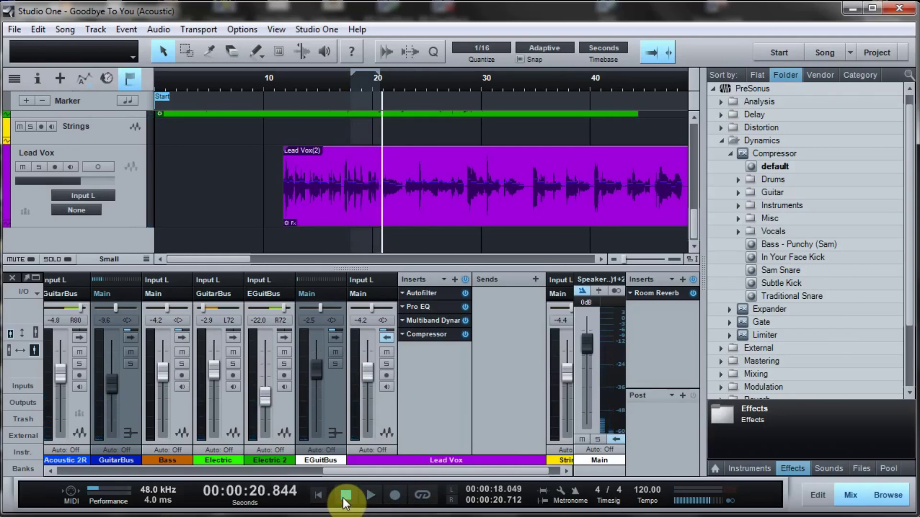
{"action": "left_click", "coordinate": [335, 82]}
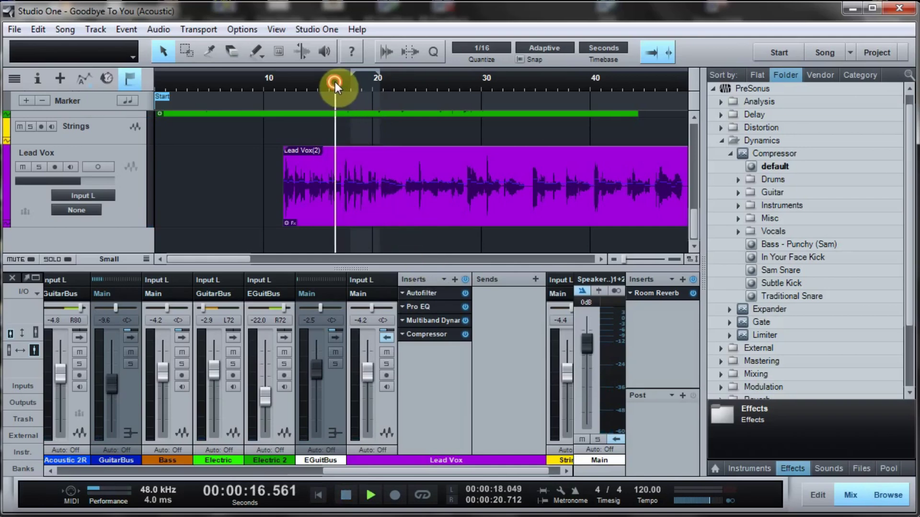
{"action": "left_click", "coordinate": [345, 494]}
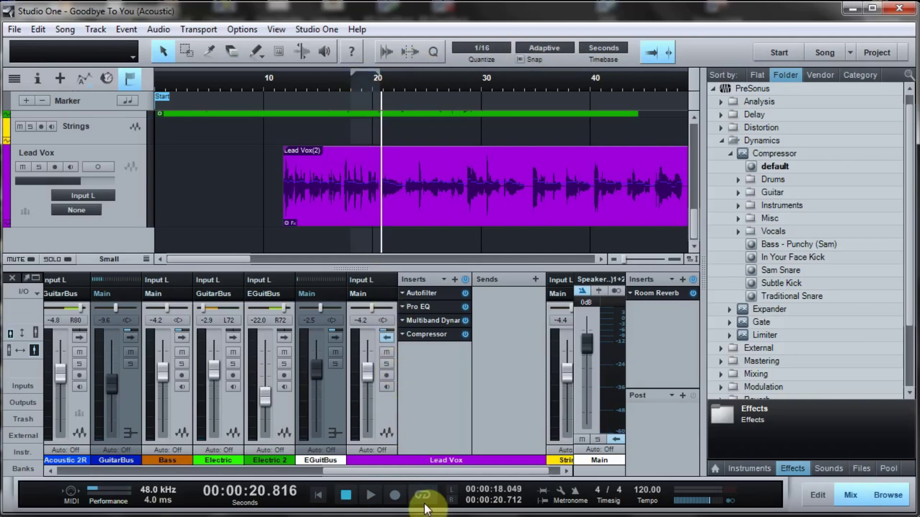
{"action": "left_click", "coordinate": [363, 88]}
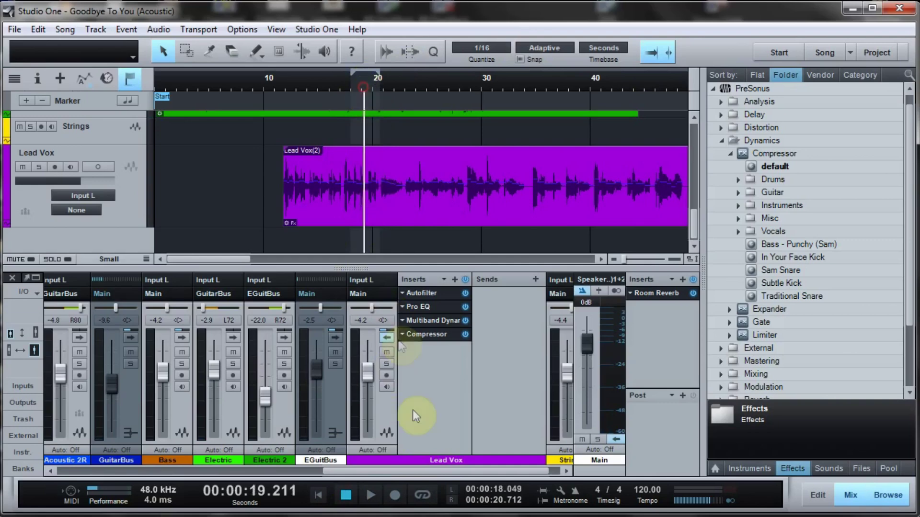
{"action": "left_click", "coordinate": [427, 492]}
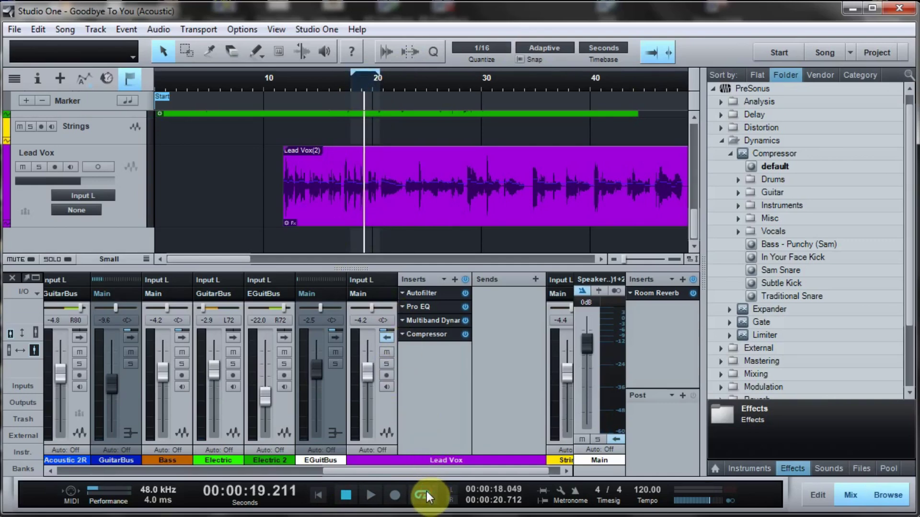
- Review the Lead Vox's Pro EQ and Multiband Dynamics settings
{"action": "left_click", "coordinate": [424, 312]}
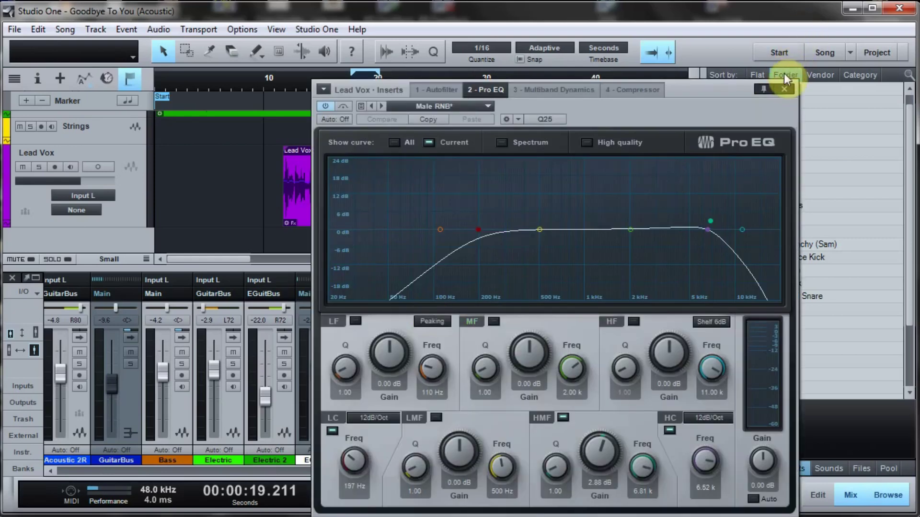
{"action": "left_click", "coordinate": [784, 89]}
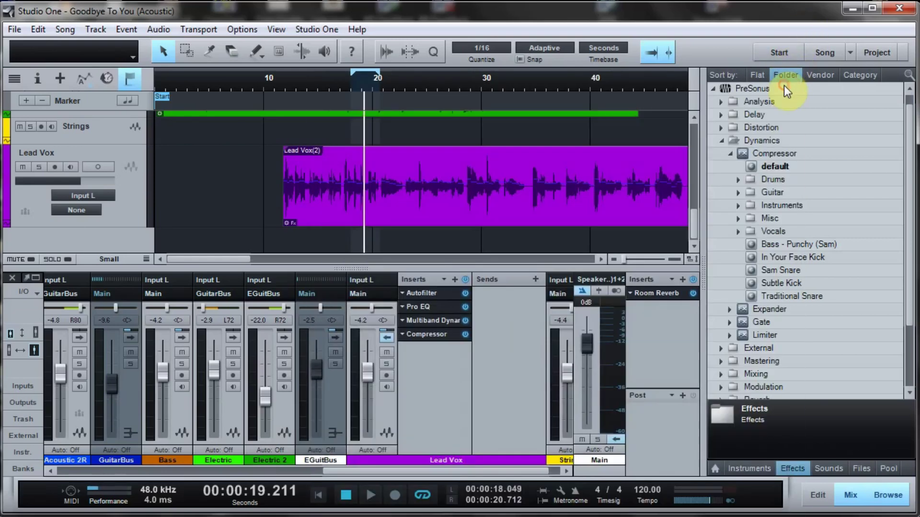
{"action": "left_click", "coordinate": [430, 321]}
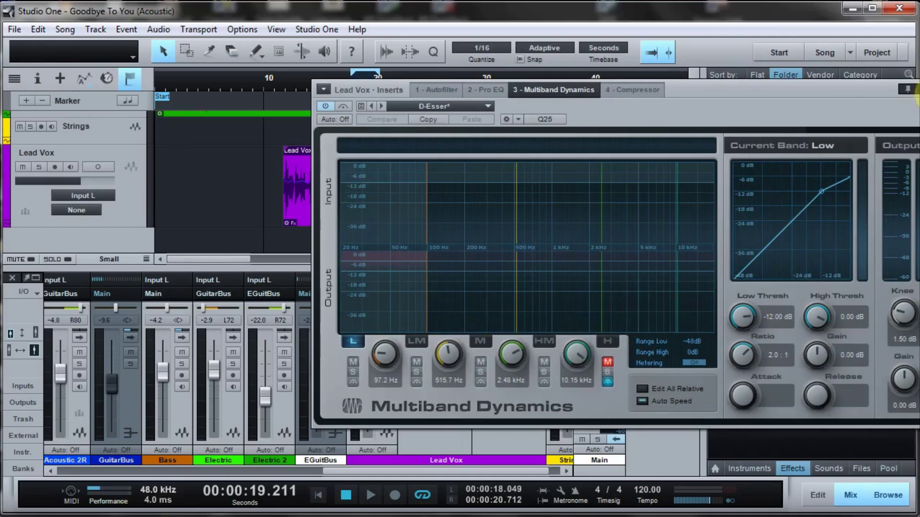
{"action": "left_click", "coordinate": [916, 91]}
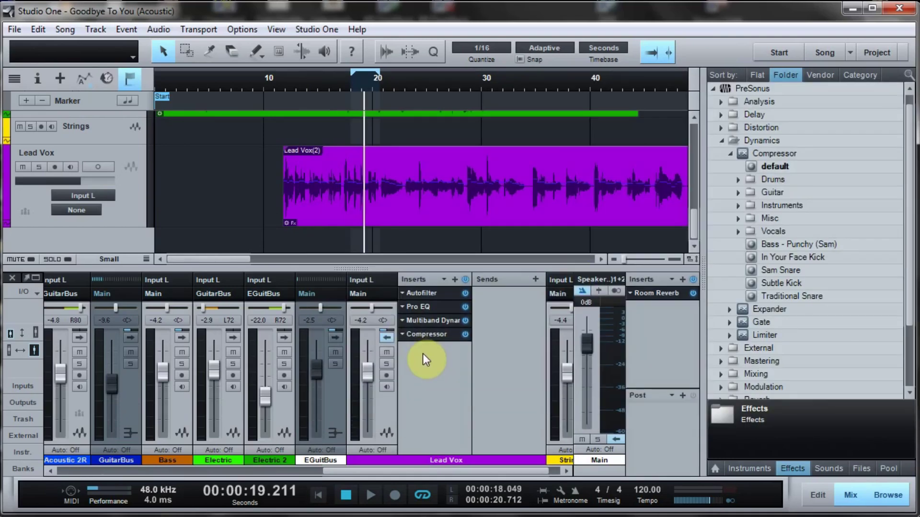
- Add another Compressor insert to Lead Vox and move it onto the first Compressor's slot
{"action": "left_click", "coordinate": [455, 280]}
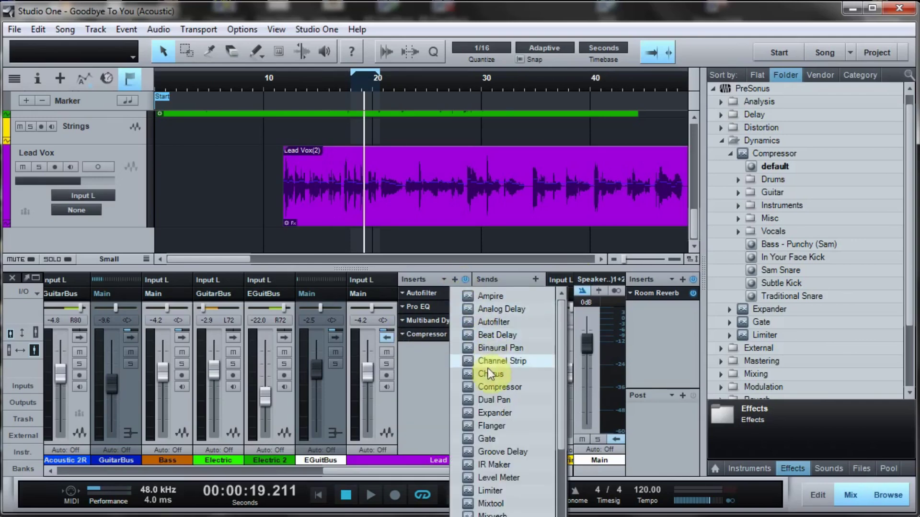
{"action": "left_click", "coordinate": [489, 386]}
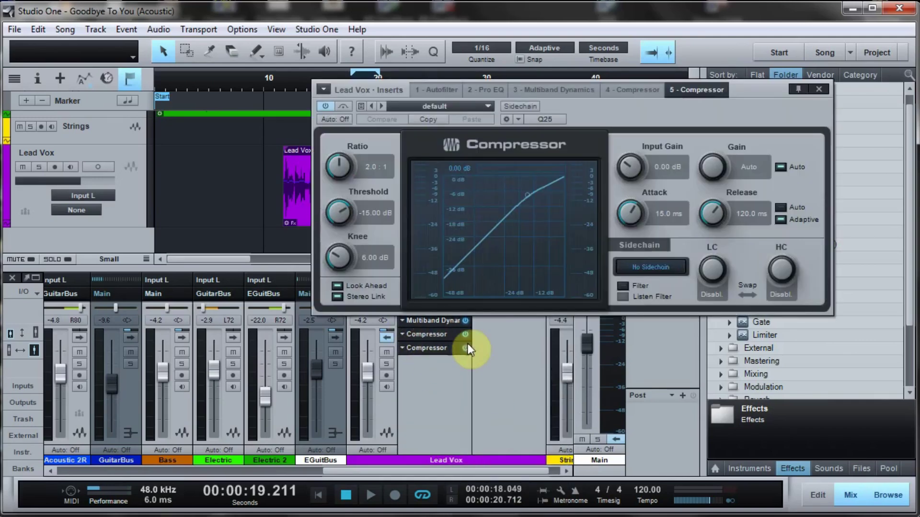
{"action": "left_click", "coordinate": [819, 90]}
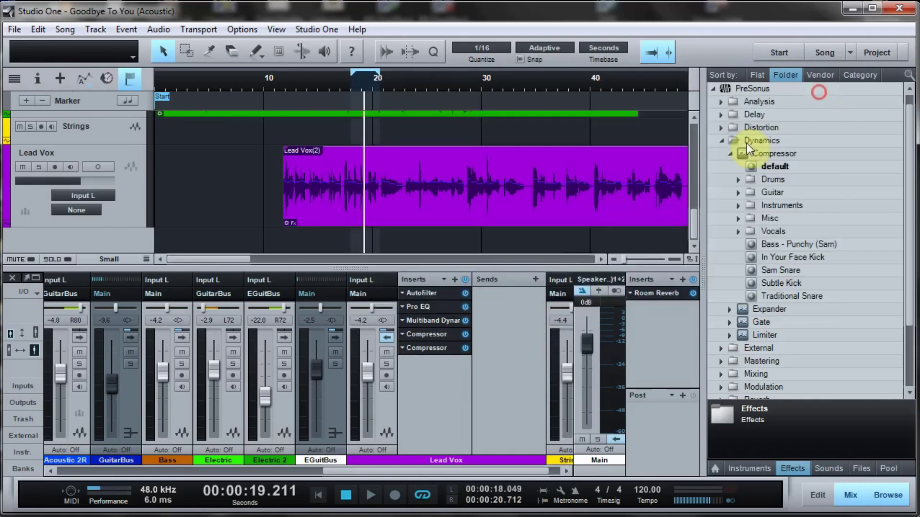
{"action": "left_click_drag", "start_coordinate": [416, 352], "coordinate": [416, 333]}
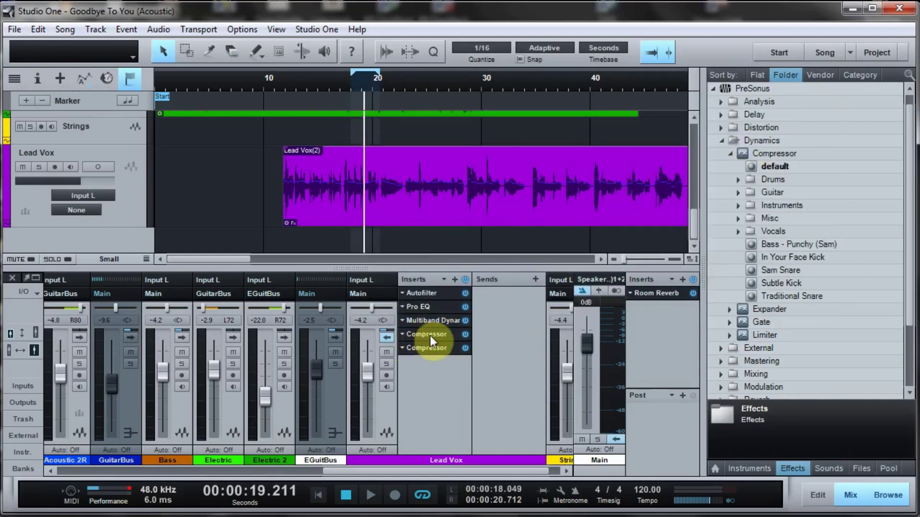
- Load the Misc > De-Essing preset on the first Compressor, then loop the vocal from about 17.2 seconds
{"action": "left_click", "coordinate": [430, 336]}
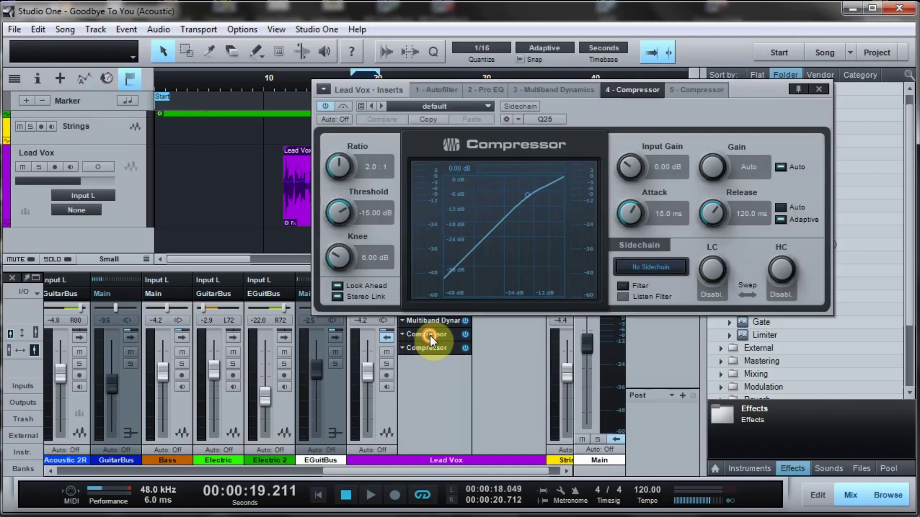
{"action": "left_click", "coordinate": [486, 105]}
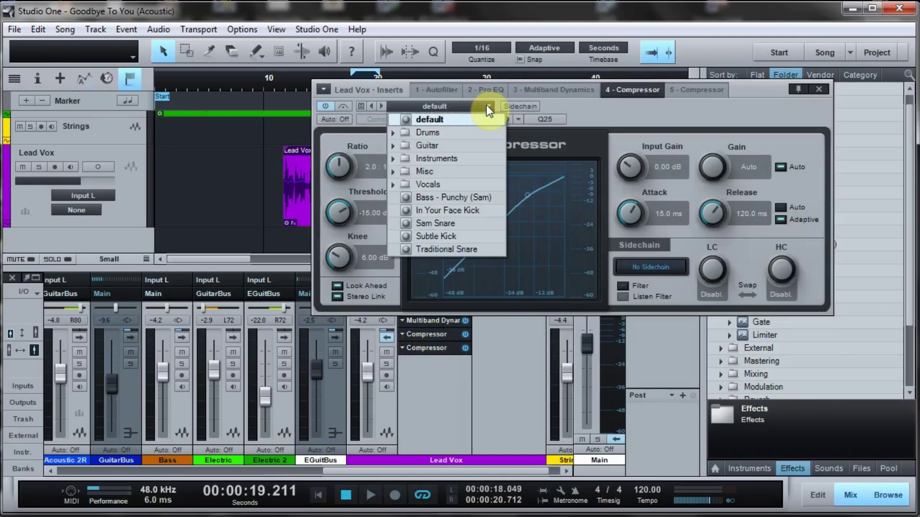
{"action": "left_click", "coordinate": [391, 172]}
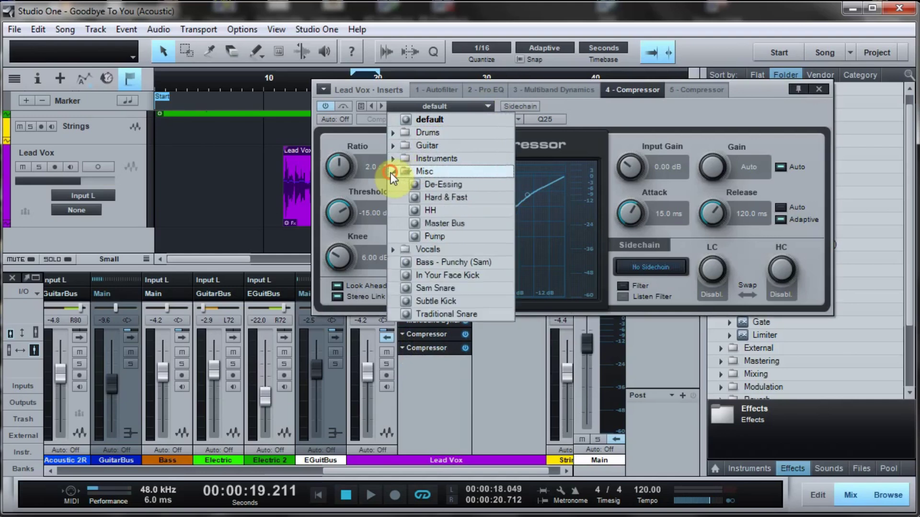
{"action": "left_click", "coordinate": [447, 185]}
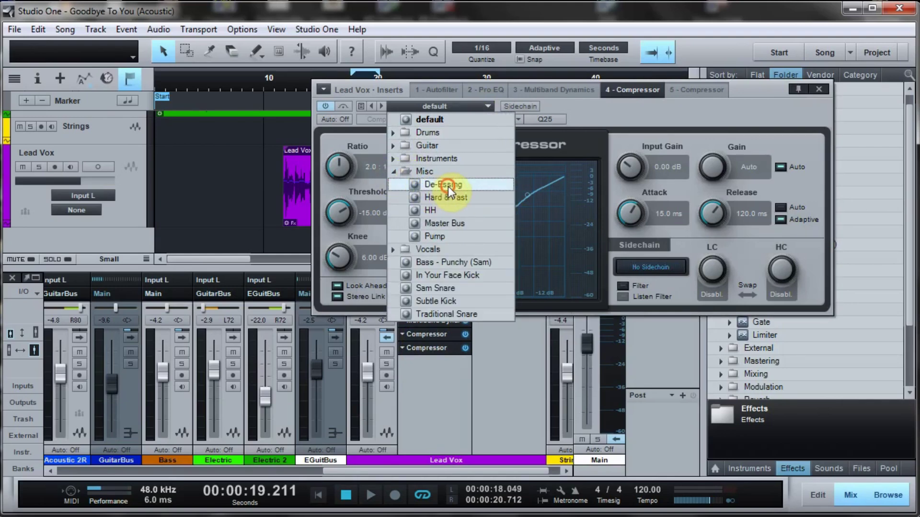
{"action": "left_click", "coordinate": [751, 94]}
{"action": "left_click_drag", "start_coordinate": [751, 94], "coordinate": [863, 76]}
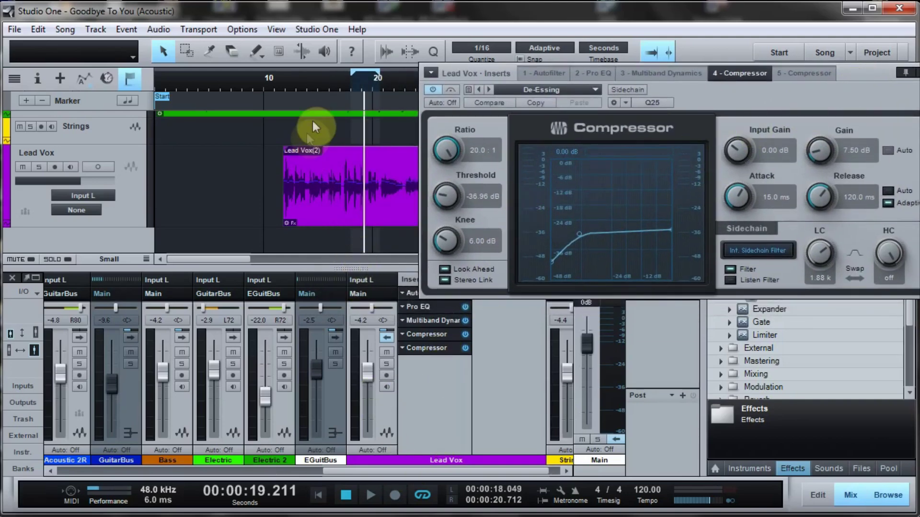
{"action": "left_click", "coordinate": [342, 84]}
{"action": "key", "text": "space"}
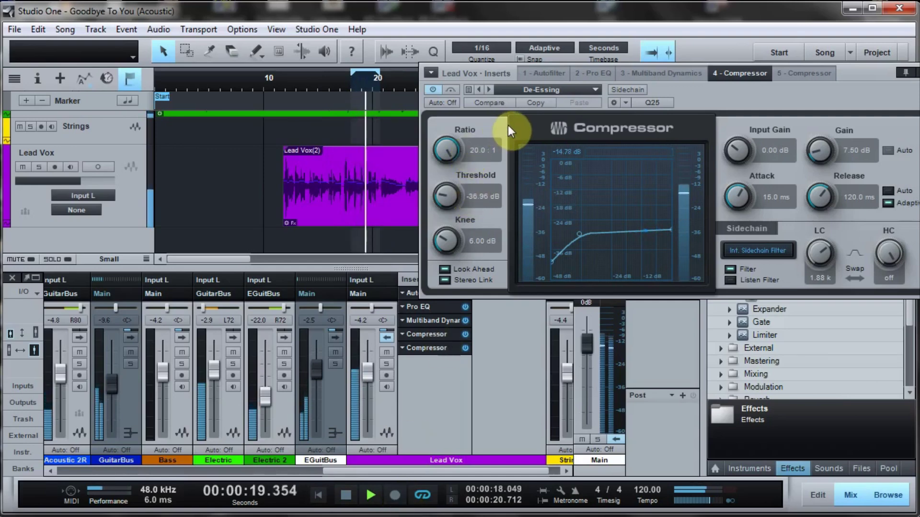
- A/B the De-Essing Compressor against the dry vocal, leave it enabled, and stop playback
{"action": "left_click", "coordinate": [350, 494]}
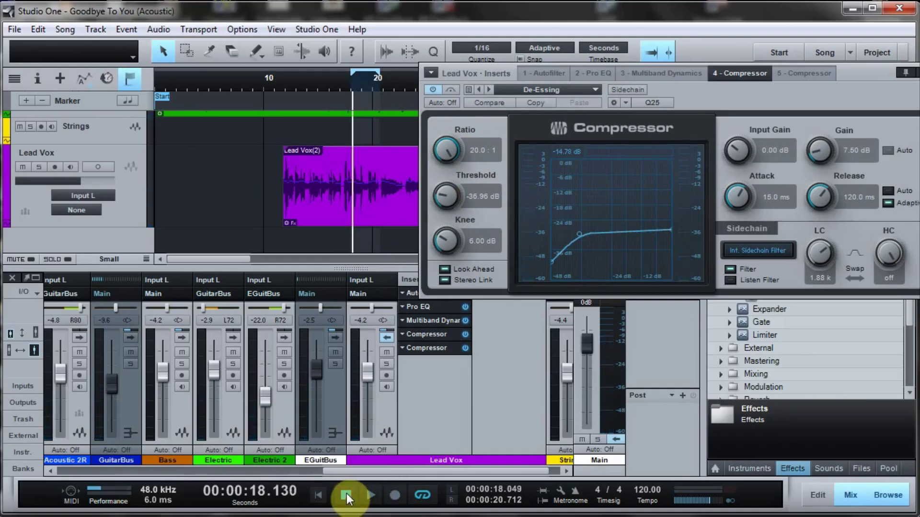
{"action": "left_click", "coordinate": [432, 89]}
{"action": "left_click", "coordinate": [370, 495]}
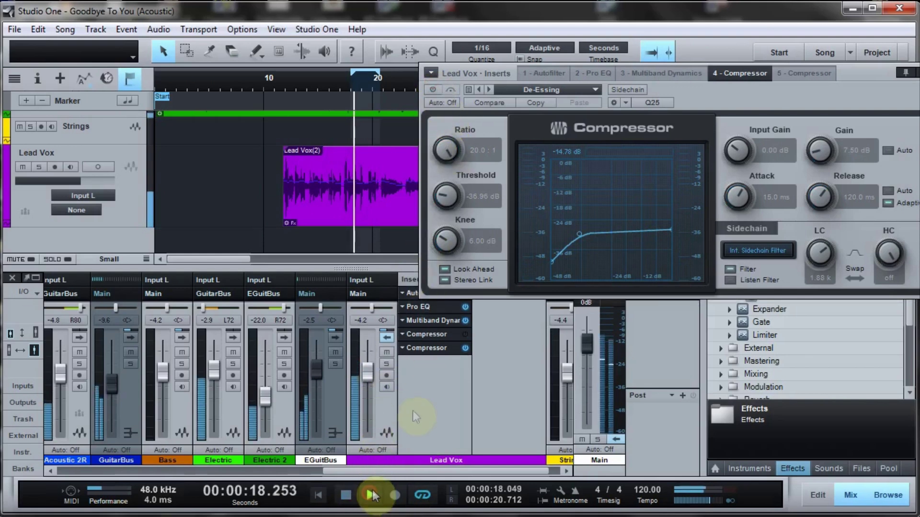
{"action": "left_click", "coordinate": [433, 89]}
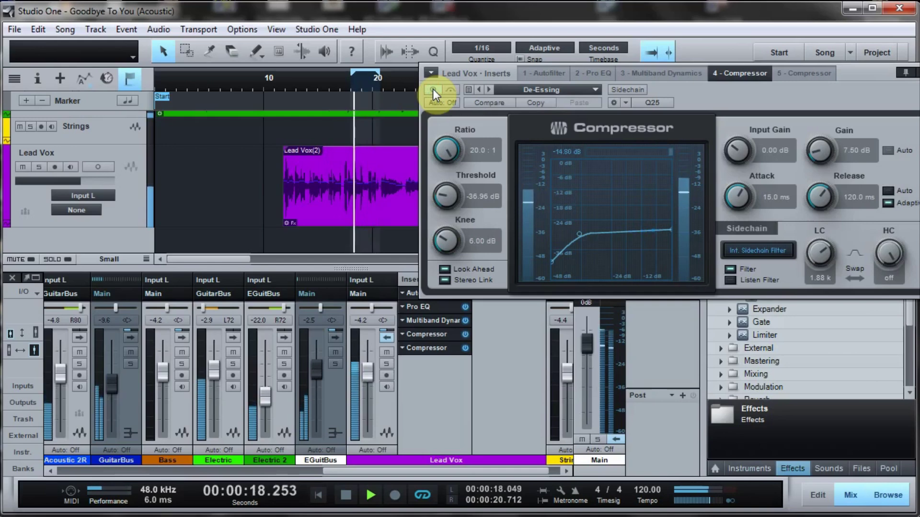
{"action": "left_click", "coordinate": [432, 89]}
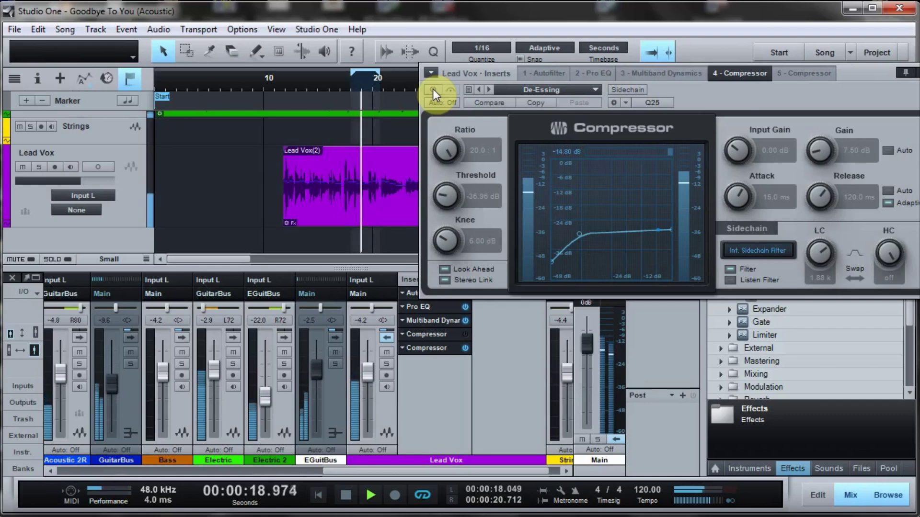
{"action": "left_click", "coordinate": [432, 89]}
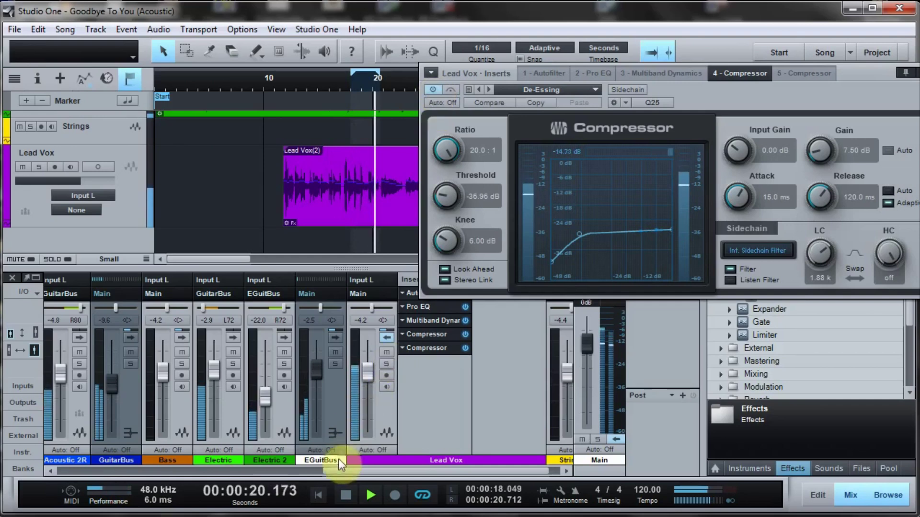
{"action": "left_click", "coordinate": [346, 495]}
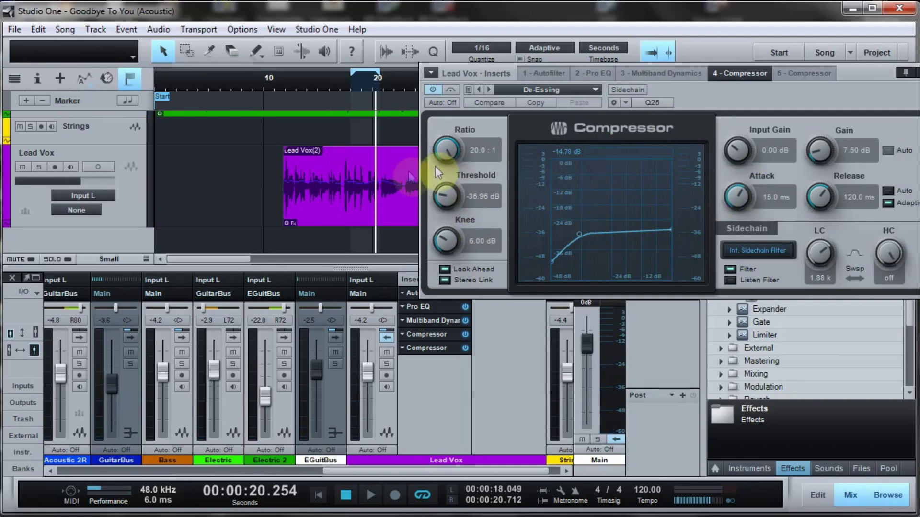
- While looping from about 17.7 seconds, set Attack to 1.74 ms and Threshold to -39.84 dB
{"action": "left_click", "coordinate": [352, 82]}
{"action": "key", "text": "space"}
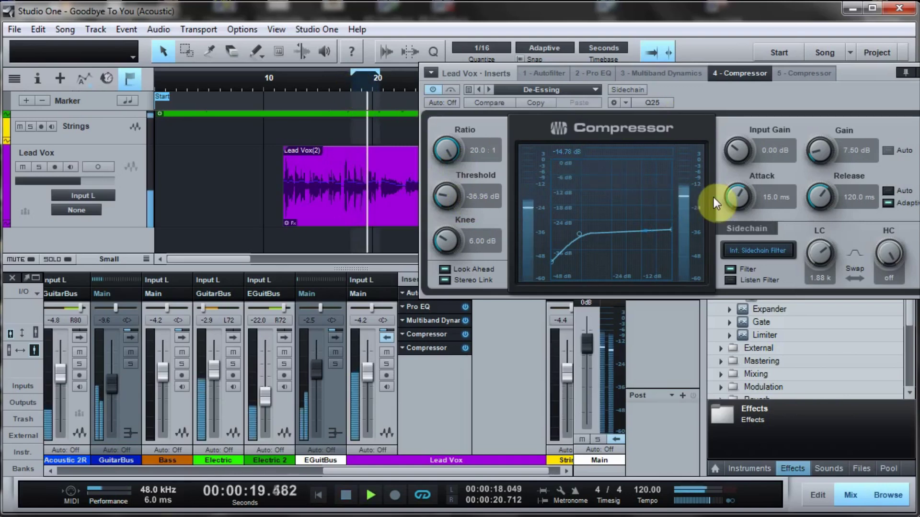
{"action": "left_click", "coordinate": [738, 192]}
{"action": "scroll", "coordinate": [738, 193], "scroll_direction": "down", "scroll_amount": 5}
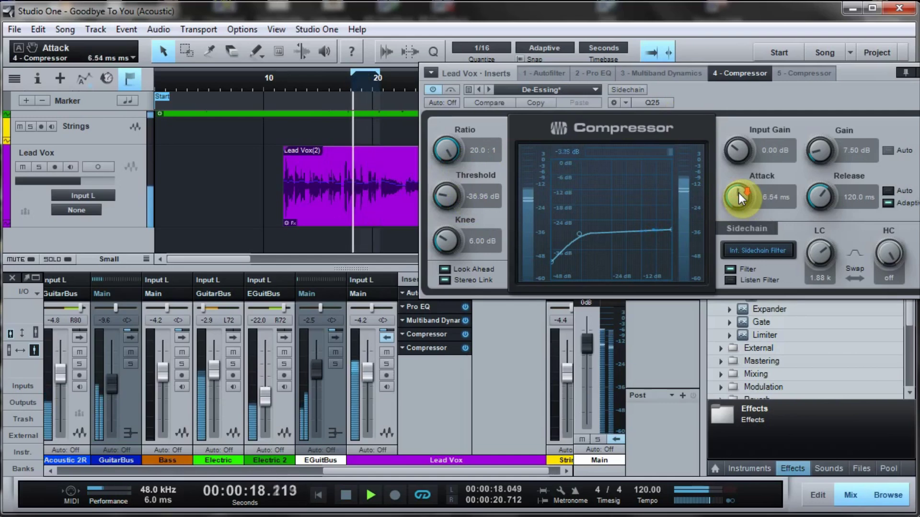
{"action": "scroll", "coordinate": [738, 193], "scroll_direction": "down", "scroll_amount": 3}
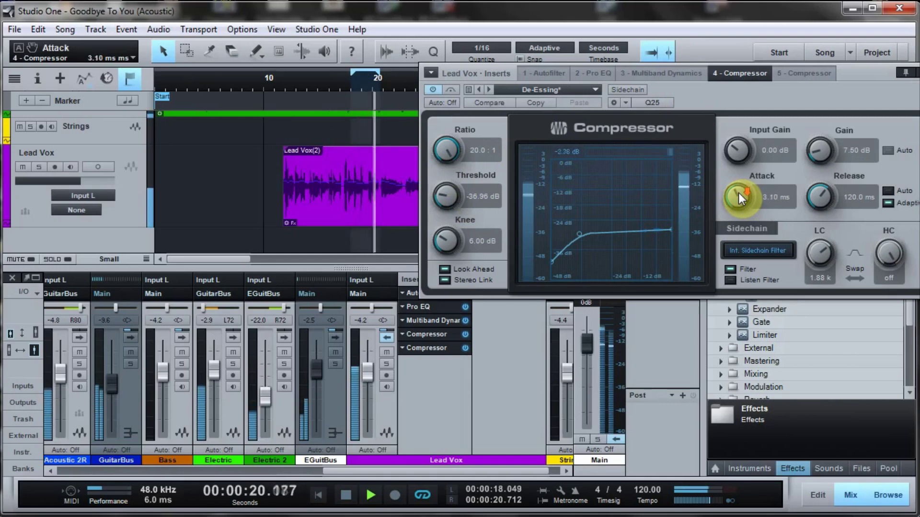
{"action": "scroll", "coordinate": [738, 193], "scroll_direction": "down", "scroll_amount": 2}
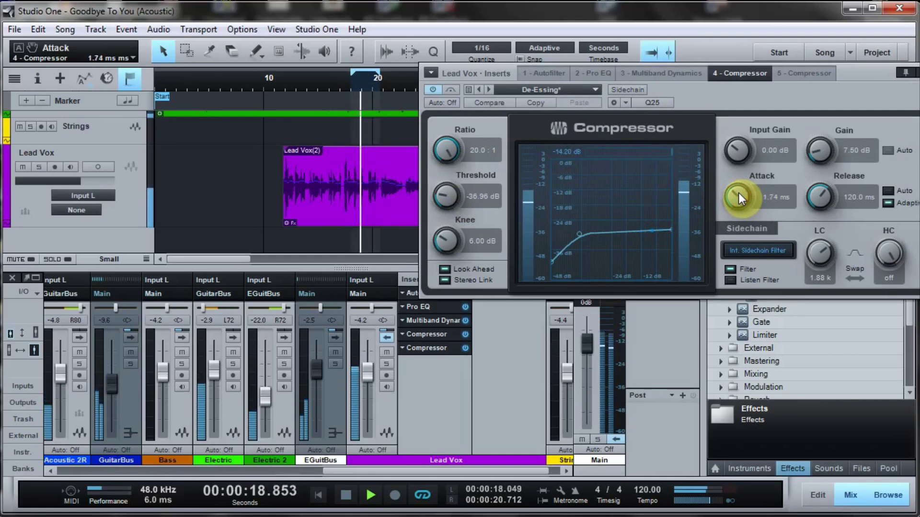
{"action": "scroll", "coordinate": [450, 193], "scroll_direction": "down", "scroll_amount": 2}
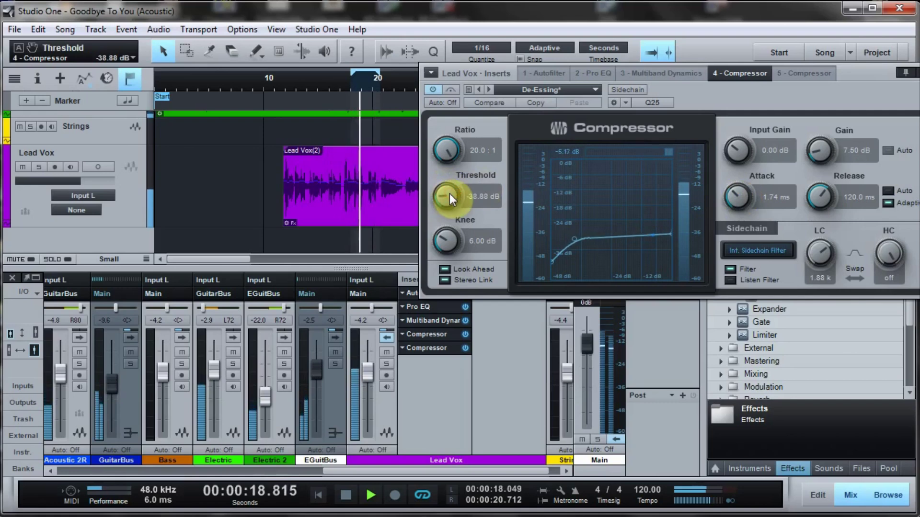
{"action": "scroll", "coordinate": [450, 193], "scroll_direction": "down", "scroll_amount": 2}
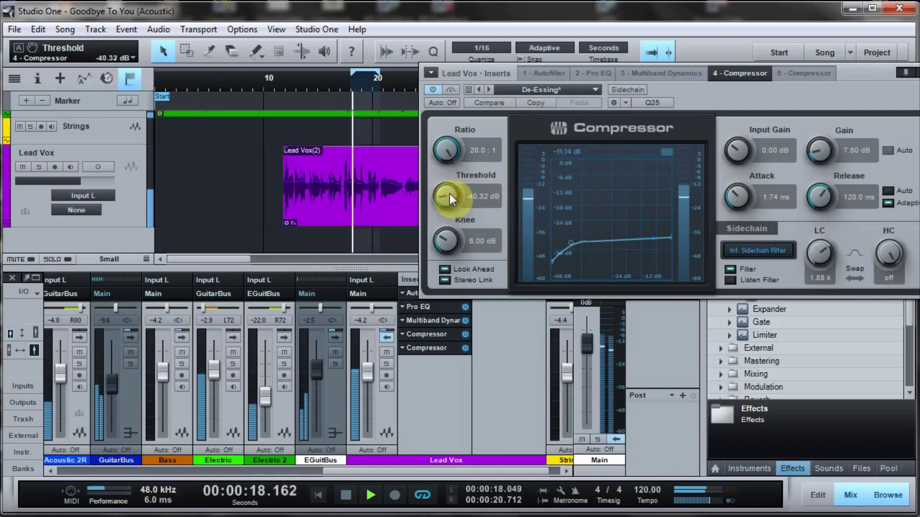
{"action": "scroll", "coordinate": [449, 193], "scroll_direction": "up", "scroll_amount": 1}
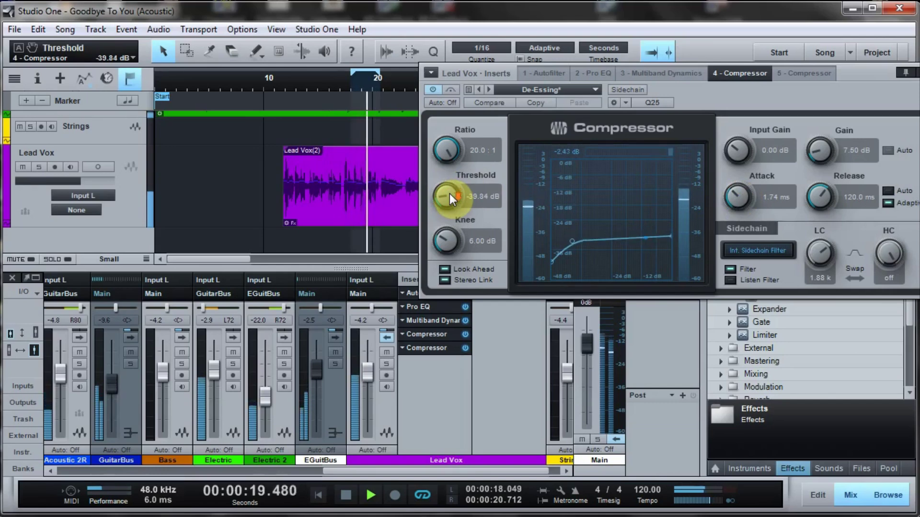
{"action": "left_click", "coordinate": [346, 495]}
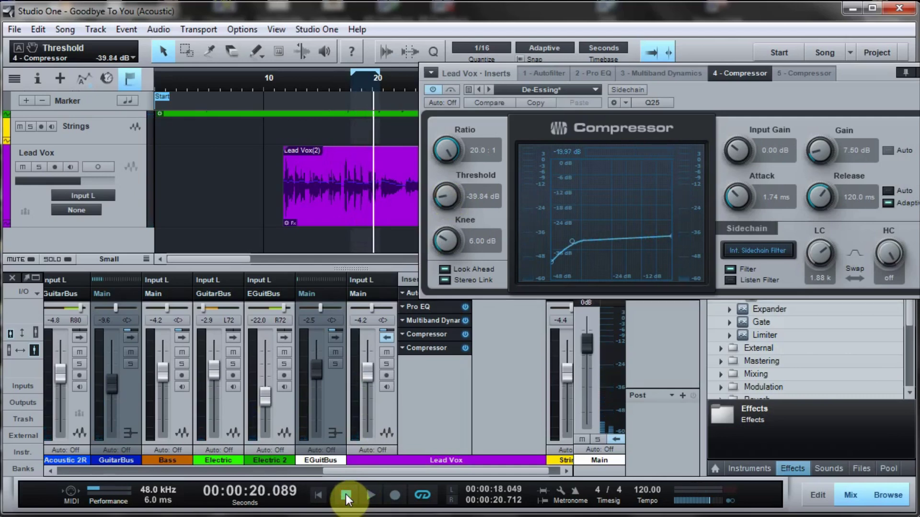
- Solo Lead Vox and compare the Compressor bypassed and active, playing from about 19 seconds
{"action": "left_click", "coordinate": [387, 364]}
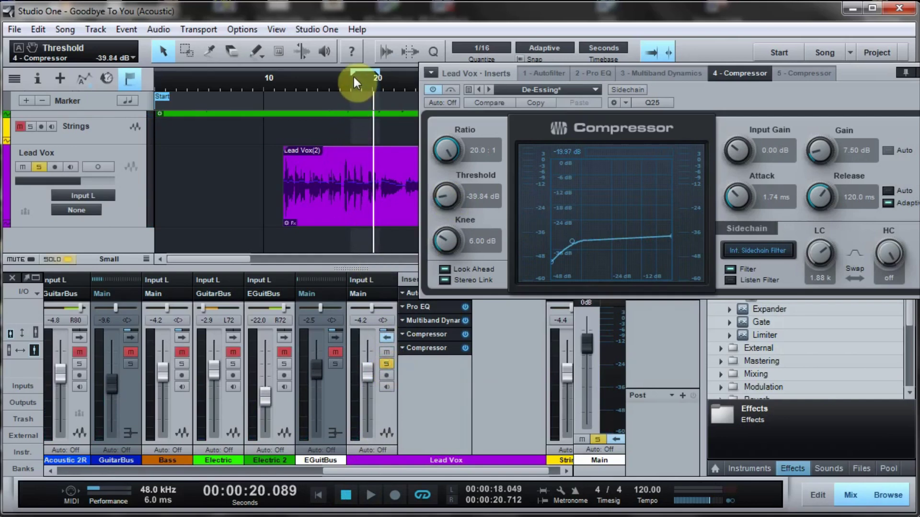
{"action": "left_click", "coordinate": [436, 88]}
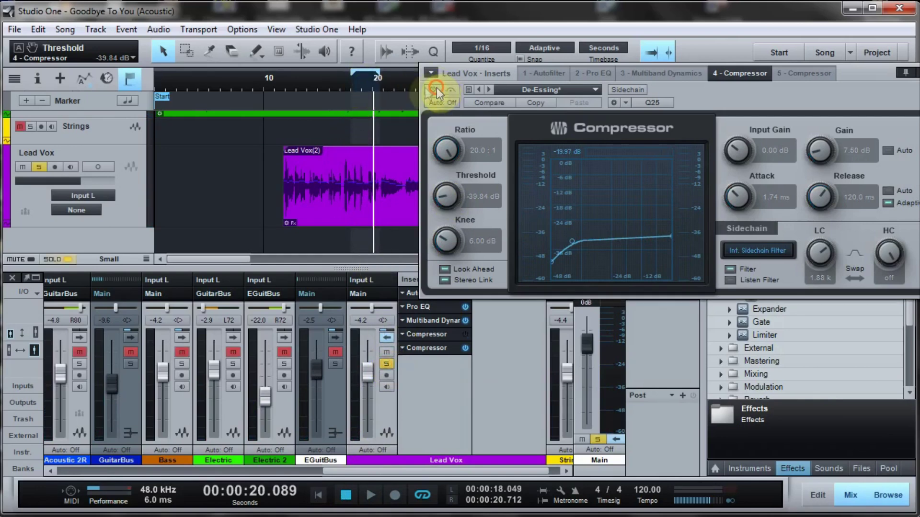
{"action": "left_click", "coordinate": [362, 82]}
{"action": "key", "text": "space"}
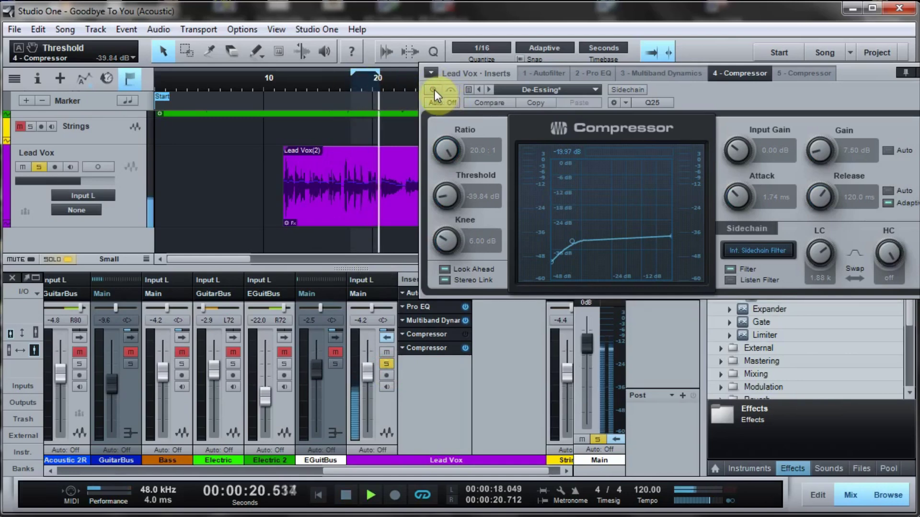
{"action": "key", "text": "space"}
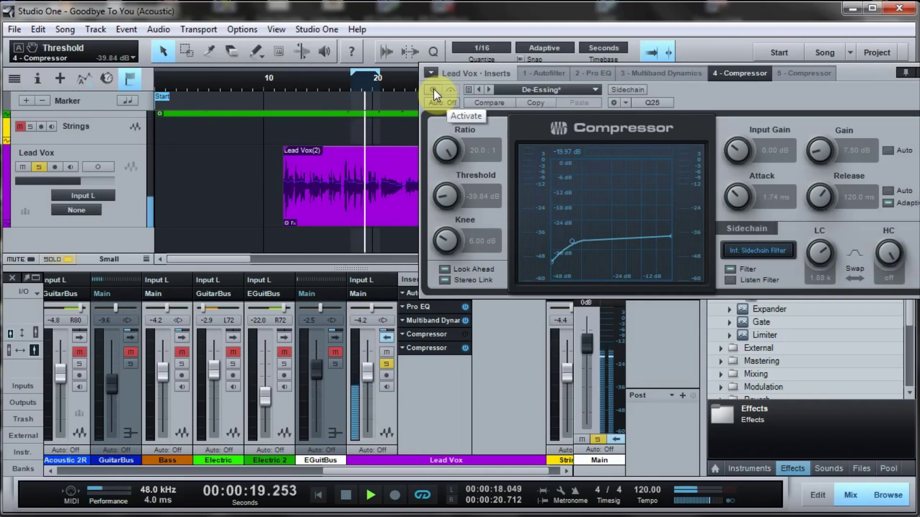
{"action": "left_click", "coordinate": [433, 89]}
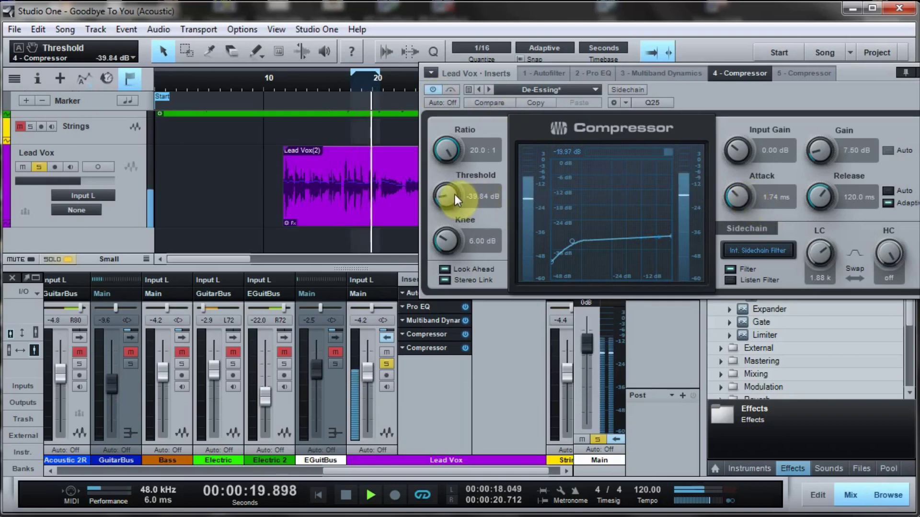
- Raise the Compressor Threshold to -37.44 dB, A/B it once more, and stop playback
{"action": "scroll", "coordinate": [452, 194], "scroll_direction": "up", "scroll_amount": 5}
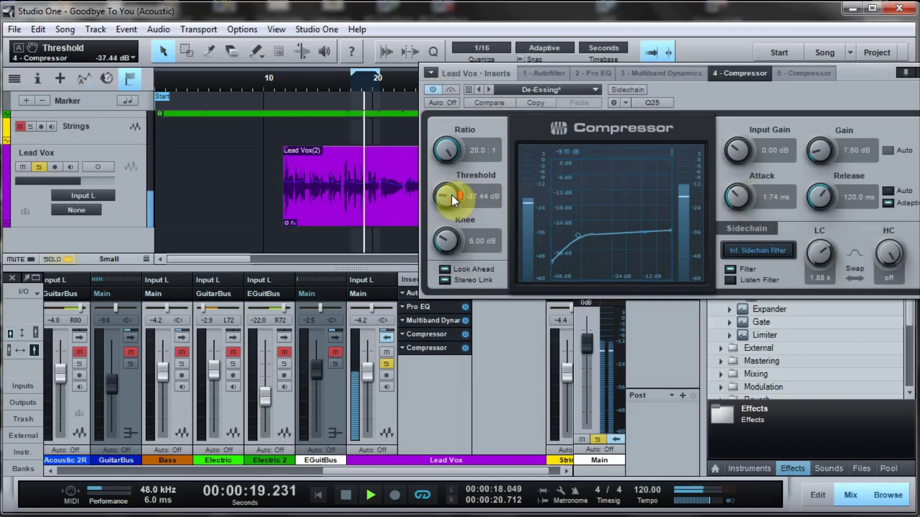
{"action": "left_click", "coordinate": [432, 90]}
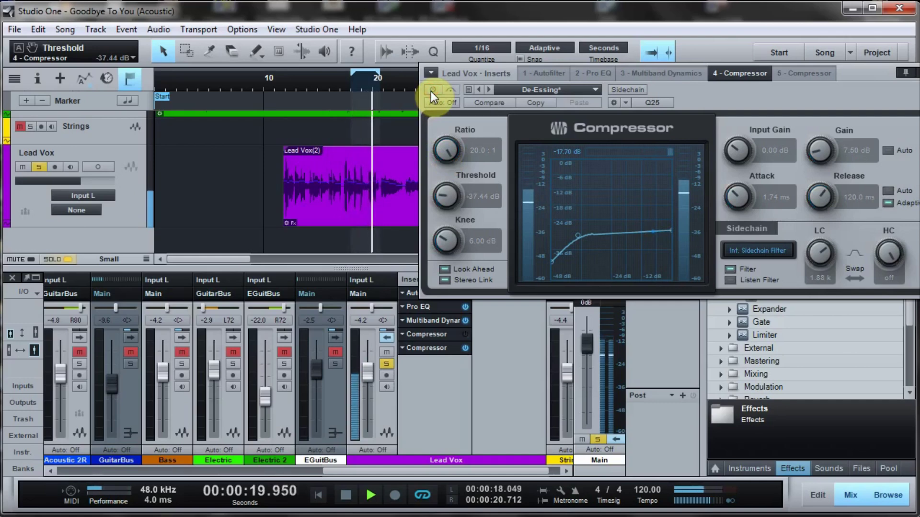
{"action": "left_click", "coordinate": [430, 91]}
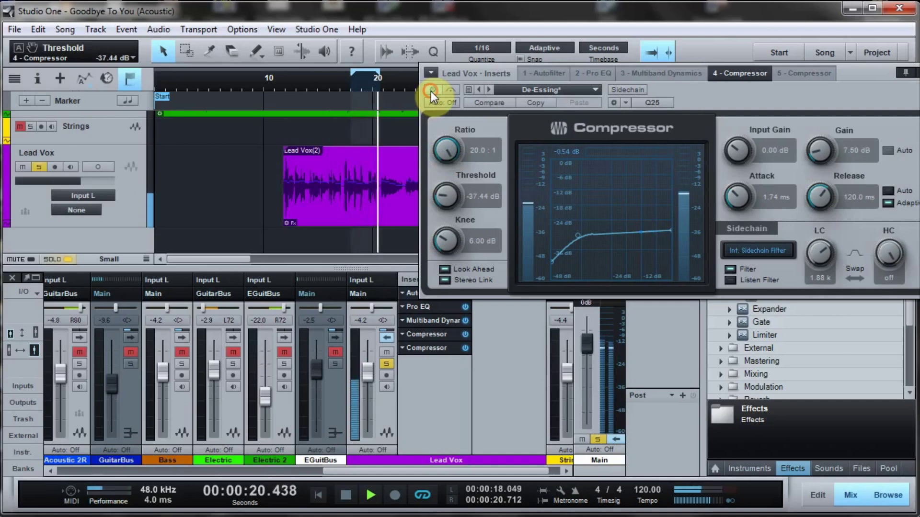
{"action": "left_click", "coordinate": [349, 496]}
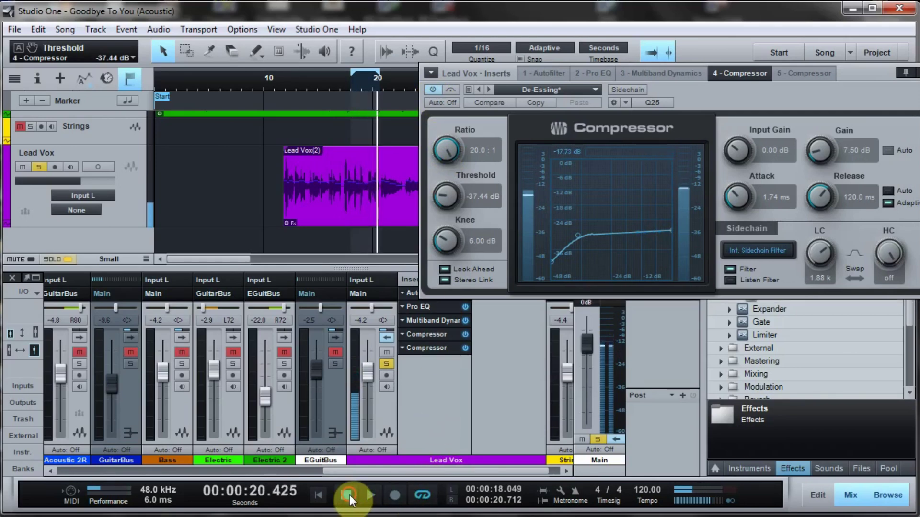